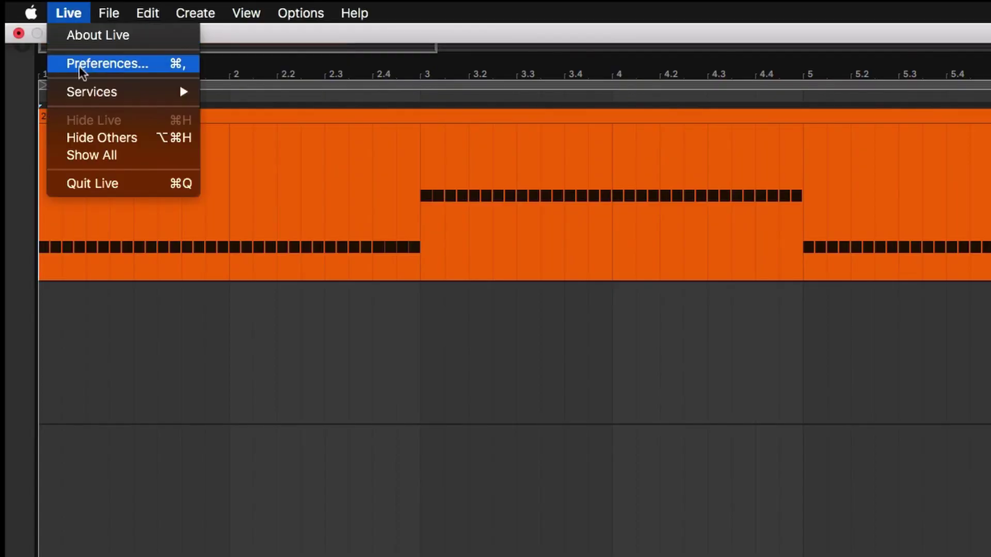
Open Live's Preferences to inspect the MIDI setup
{"action": "left_click", "coordinate": [82, 64]}
Check the MIDI preferences, then insert a second MIDI track and the audio tracks
{"action": "left_click", "coordinate": [81, 64]}
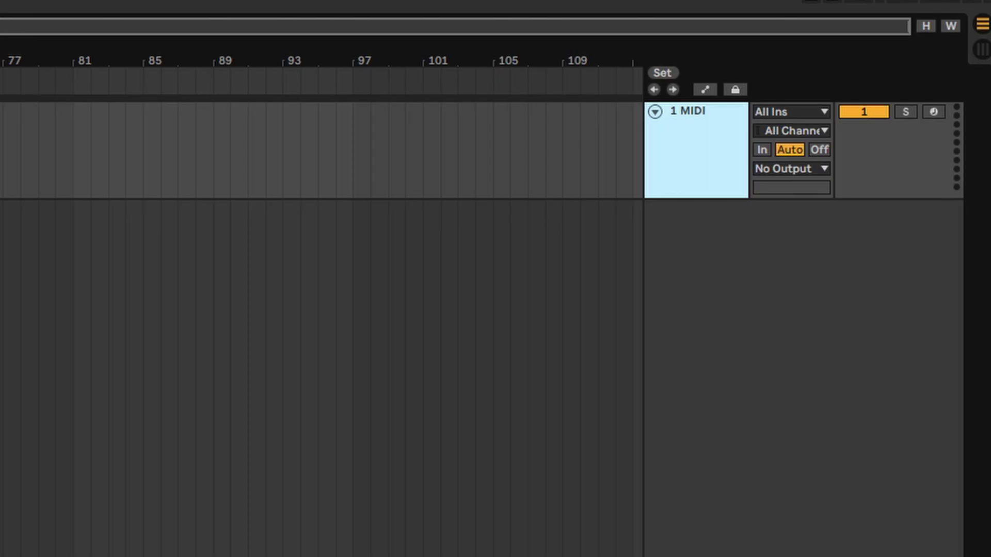
{"action": "key", "text": "ctrl+shift+t"}
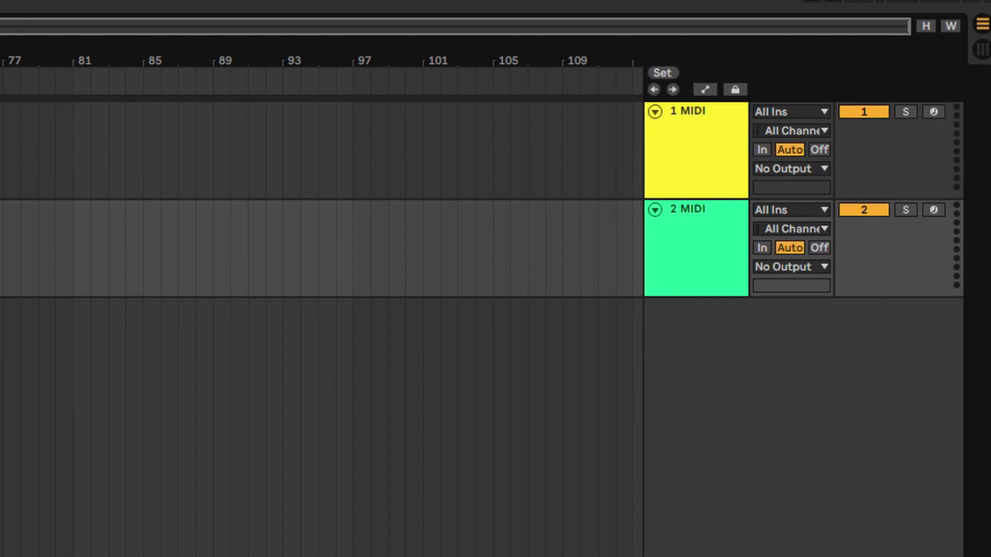
{"action": "key", "text": "ctrl+t"}
{"action": "key", "text": "ctrl+t"}
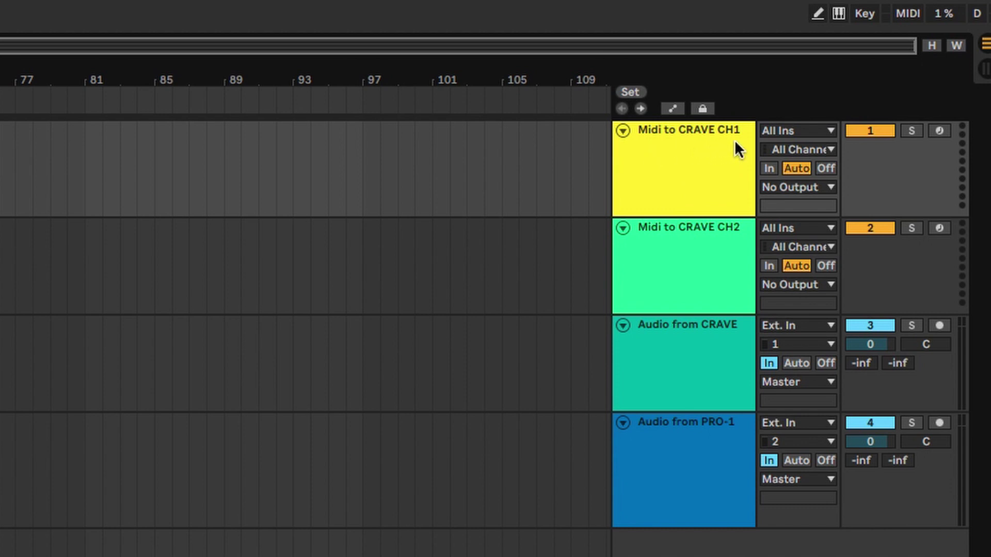
Route both MIDI tracks to the CRAVE, with the CH2 track on MIDI channel 2
{"action": "left_click", "coordinate": [809, 192]}
{"action": "left_click", "coordinate": [800, 202]}
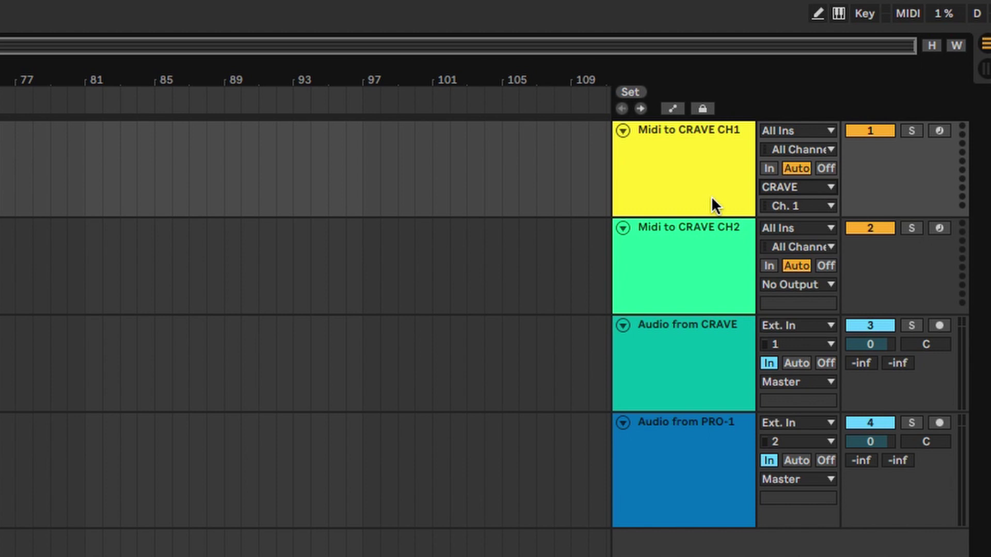
{"action": "left_click", "coordinate": [660, 270]}
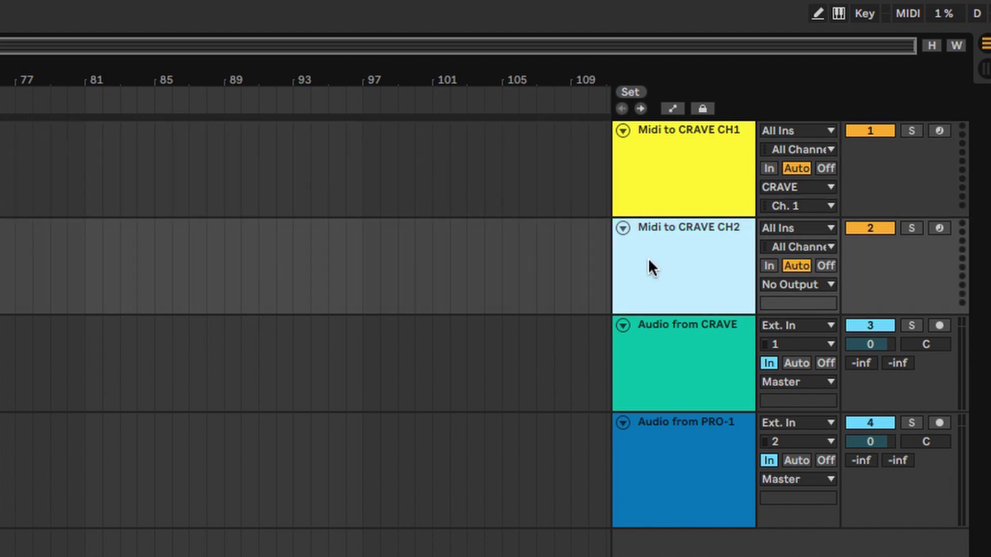
{"action": "left_click", "coordinate": [797, 290]}
{"action": "left_click", "coordinate": [796, 301]}
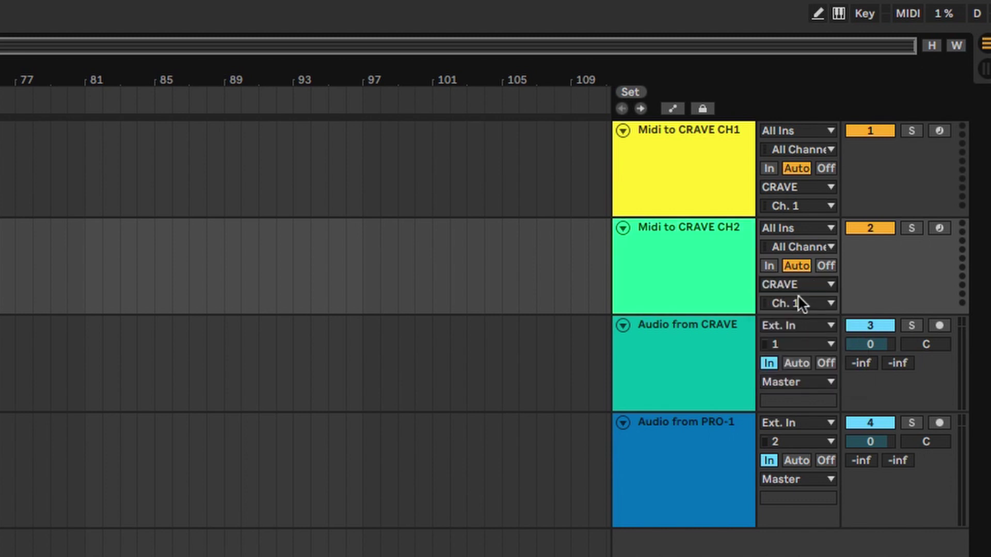
{"action": "left_click", "coordinate": [816, 336]}
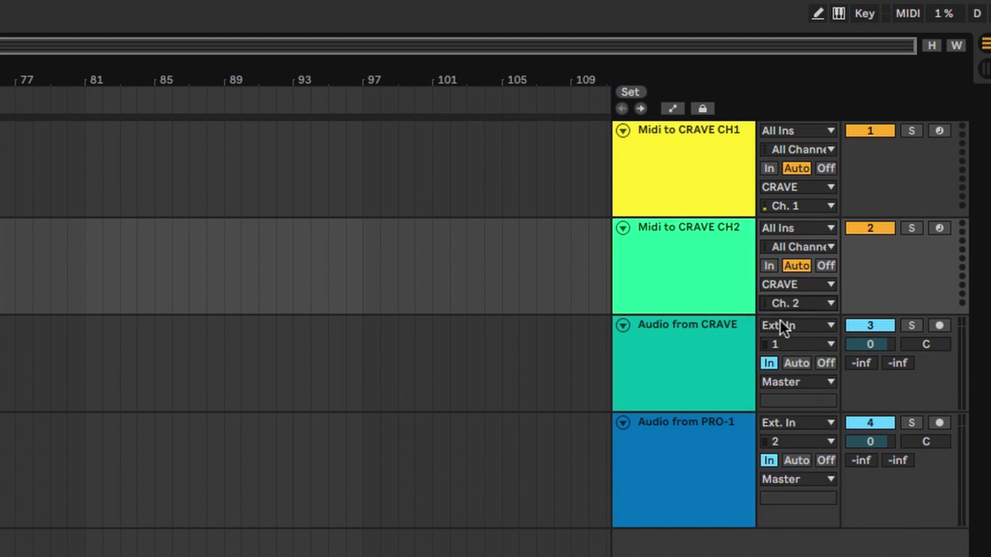
Select the CH2, Audio from CRAVE and Audio from PRO-1 tracks in turn
{"action": "left_click", "coordinate": [668, 267]}
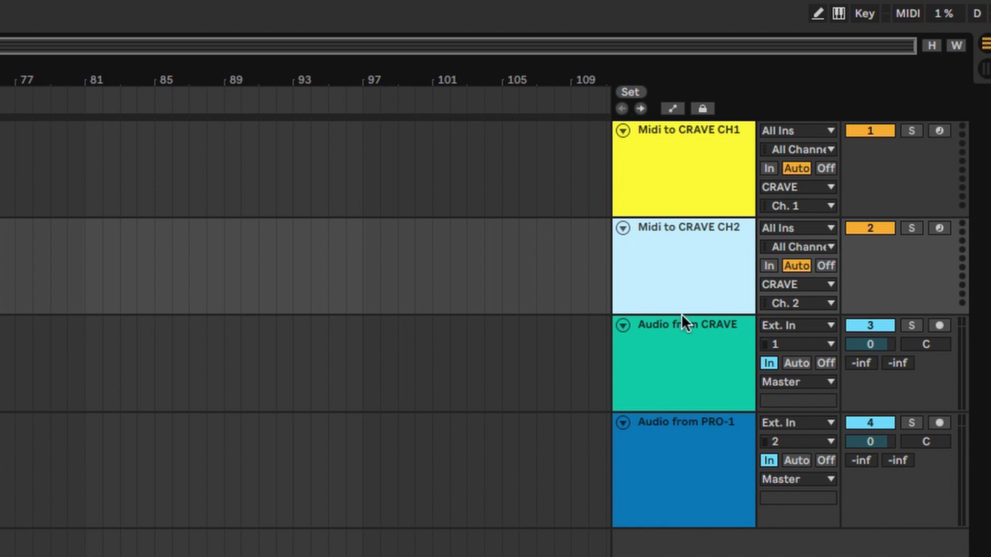
{"action": "left_click", "coordinate": [672, 360]}
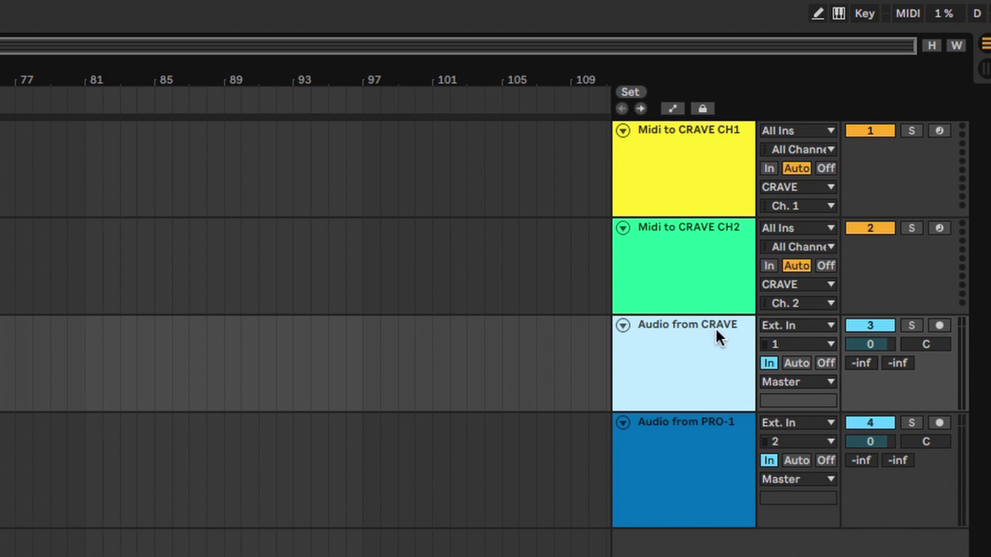
{"action": "left_click", "coordinate": [702, 433]}
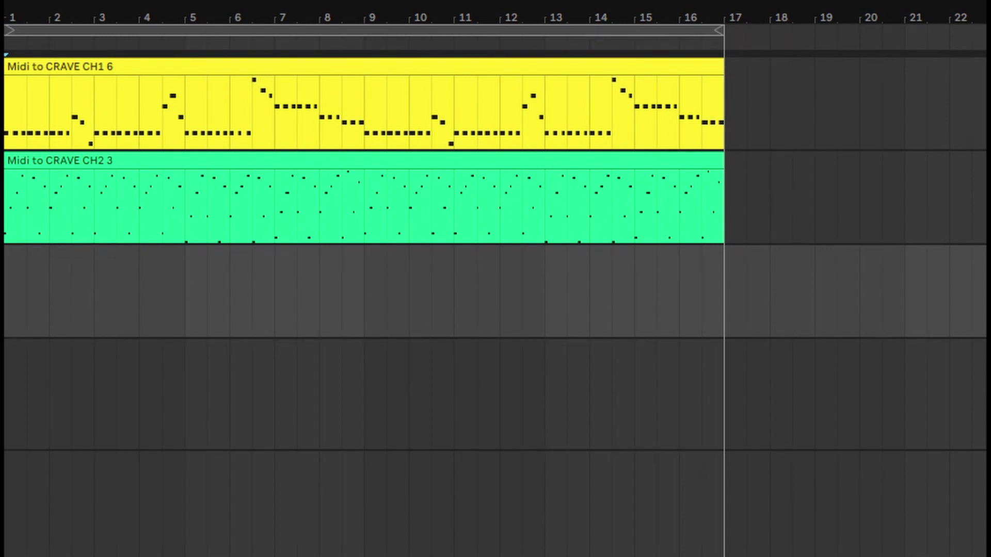
Record test takes of the CRAVE and PRO-1 onto their audio tracks
{"action": "key", "text": "F9"}
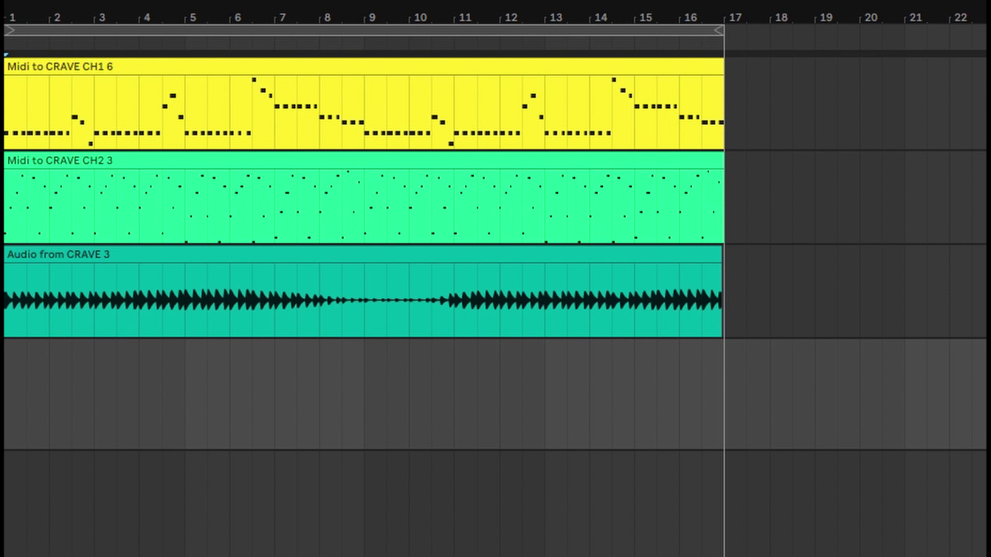
{"action": "key", "text": "F9"}
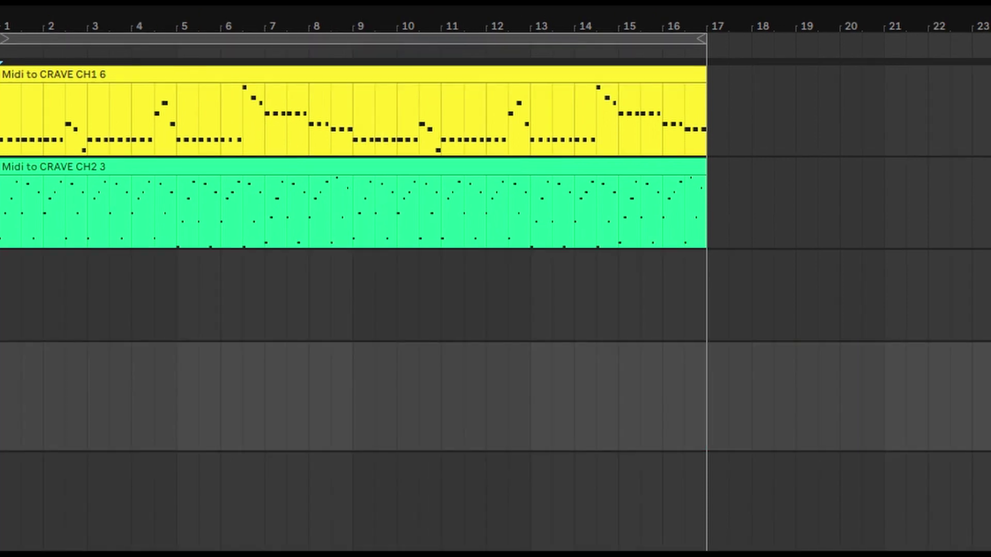
Record the CRAVE and PRO-1 together onto both audio tracks with F9
{"action": "key", "text": "F9"}
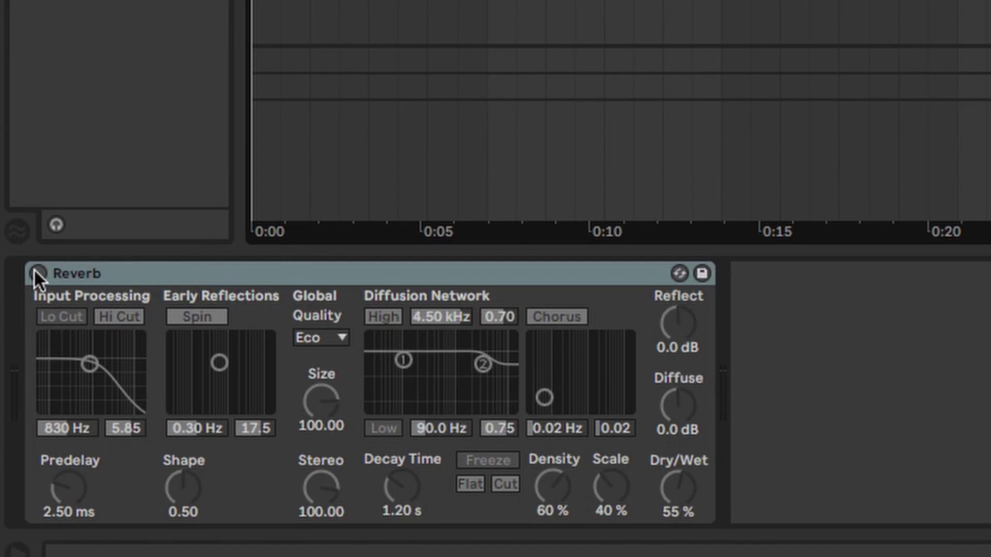
Enable the Reverb and raise the ValhallaSupermassive mix to about 64.9%
{"action": "left_click", "coordinate": [38, 273]}
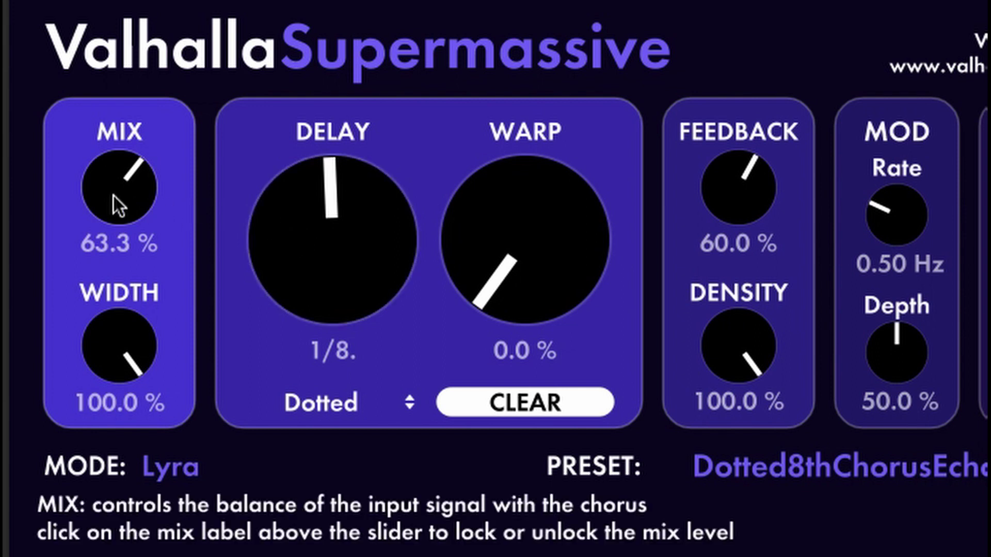
{"action": "left_click_drag", "start_coordinate": [114, 196], "coordinate": [109, 209]}
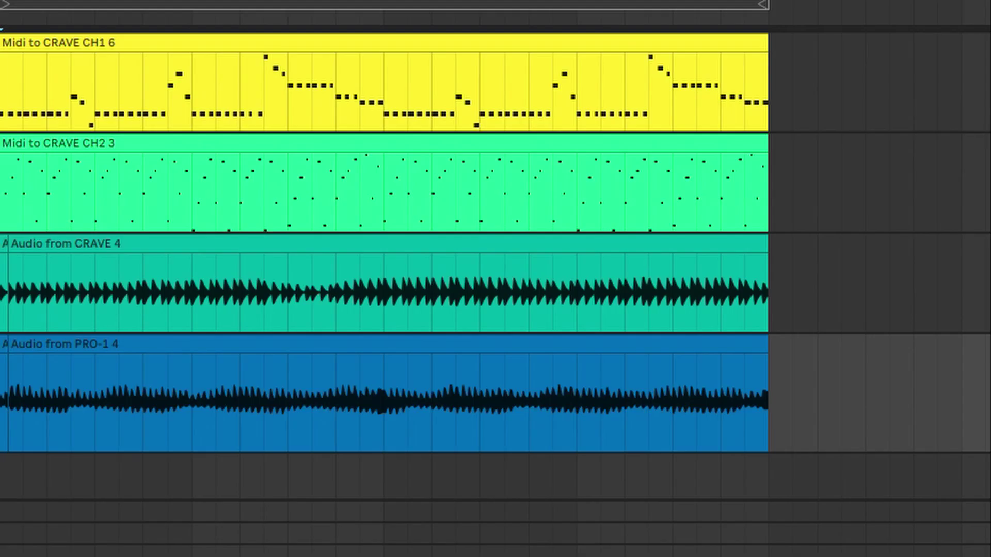